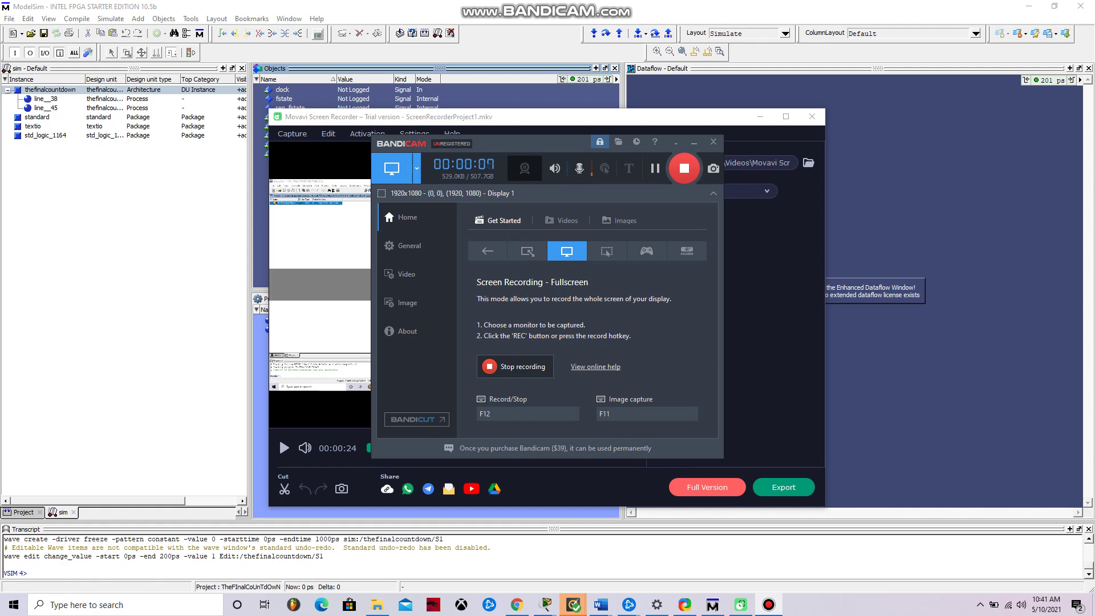
Hide the Bandicam overlay and close Movavi Screen Recorder to reveal ModelSim's Objects pane
click(693, 143)
click(759, 117)
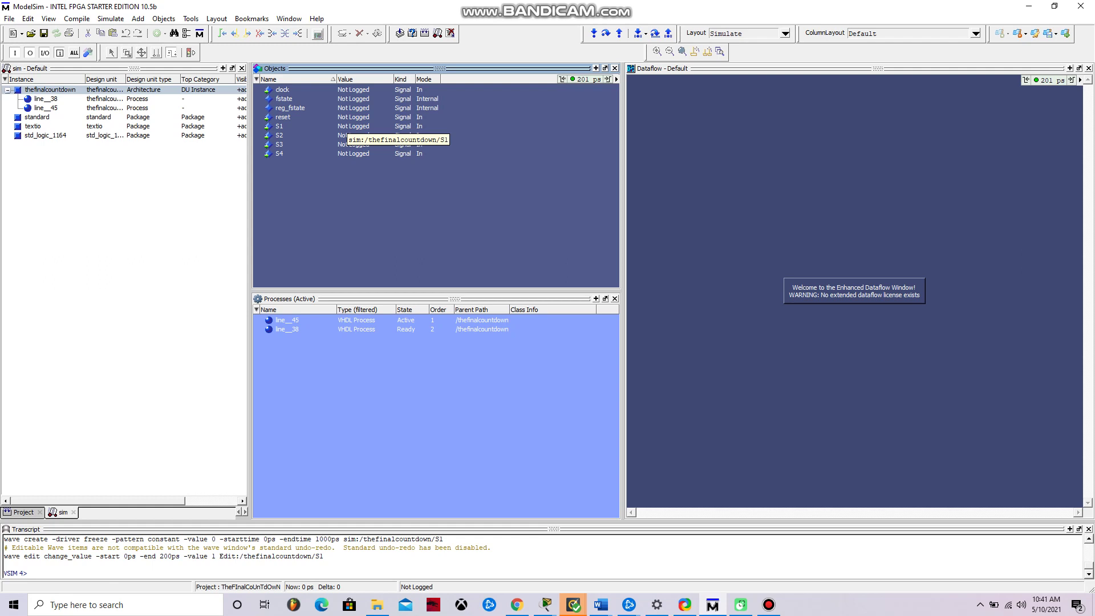
Open the Create Pattern Wizard for signal S1 via Modify > Apply Wave
right_click(319, 127)
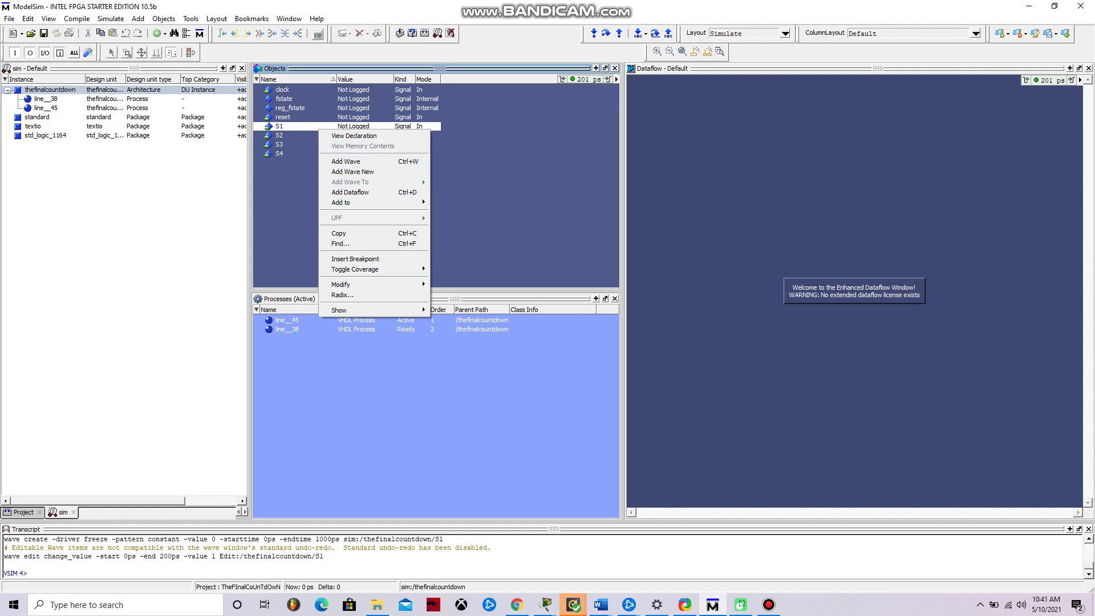
key(Escape)
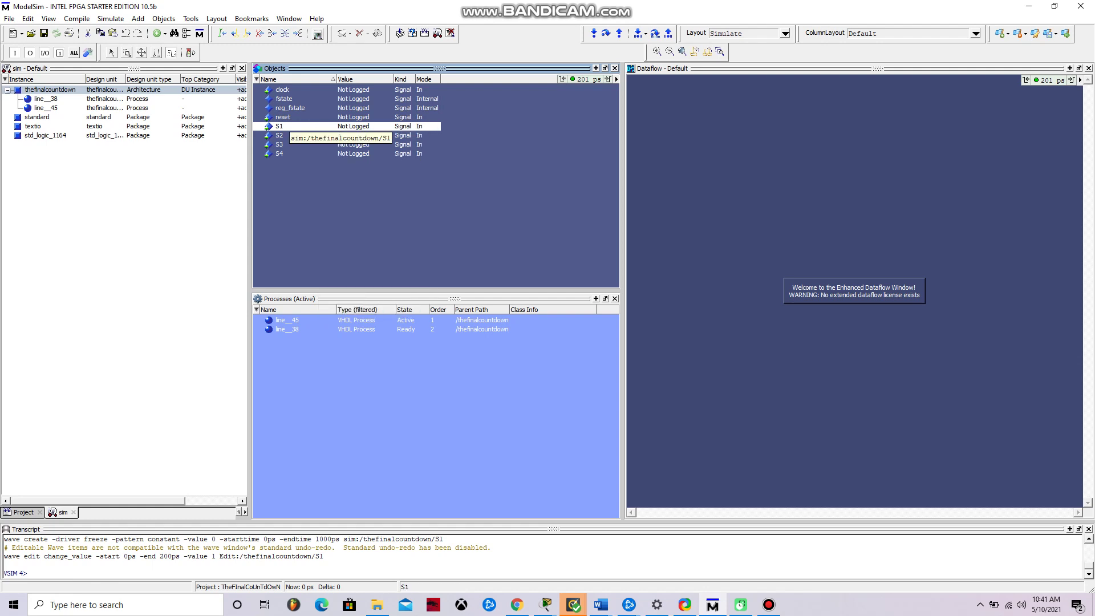
right_click(283, 127)
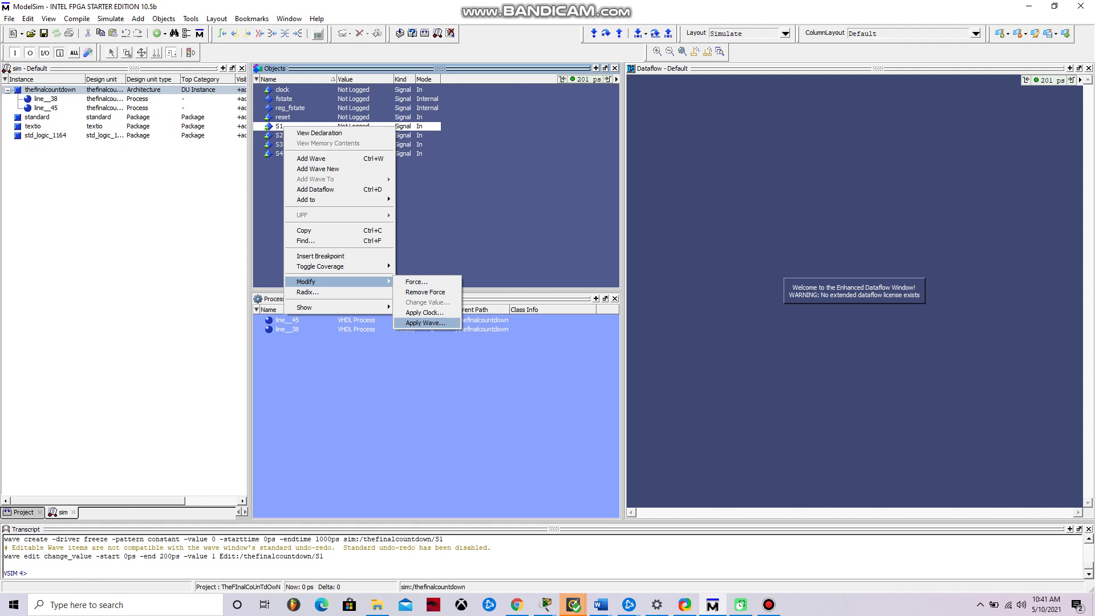
click(425, 323)
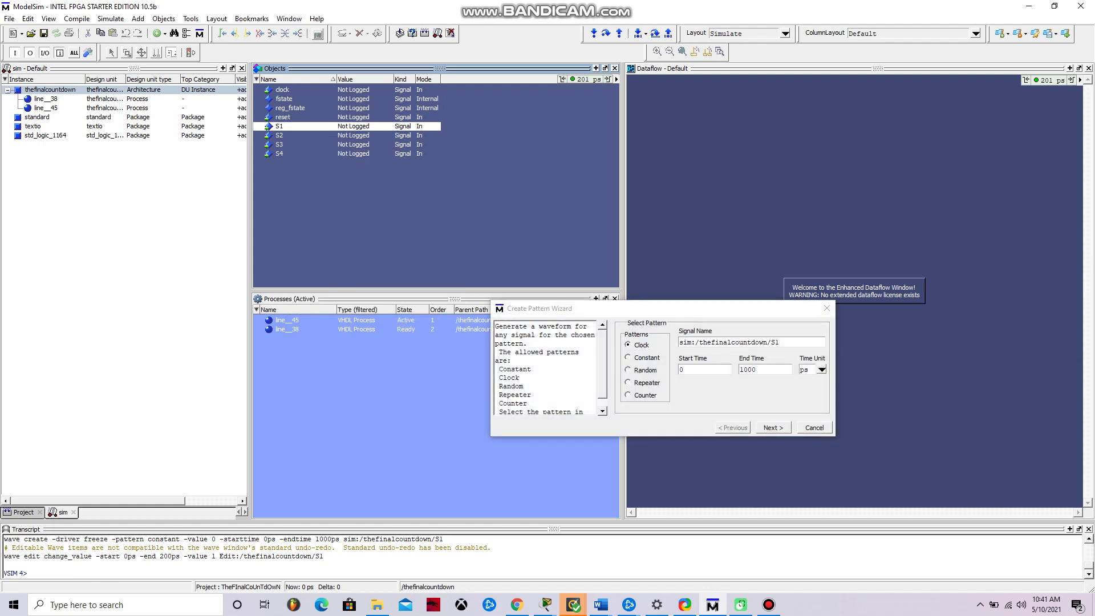
Apply a Constant pattern with value 0 to S1 from 0 to 1000 ps
click(628, 357)
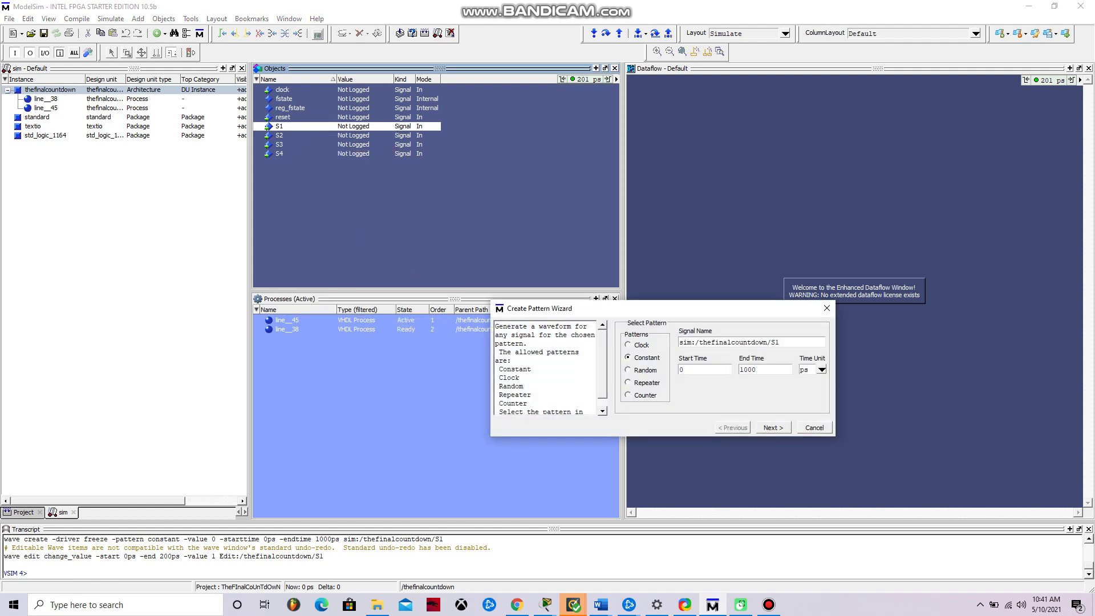
key(Return)
double_click(652, 365)
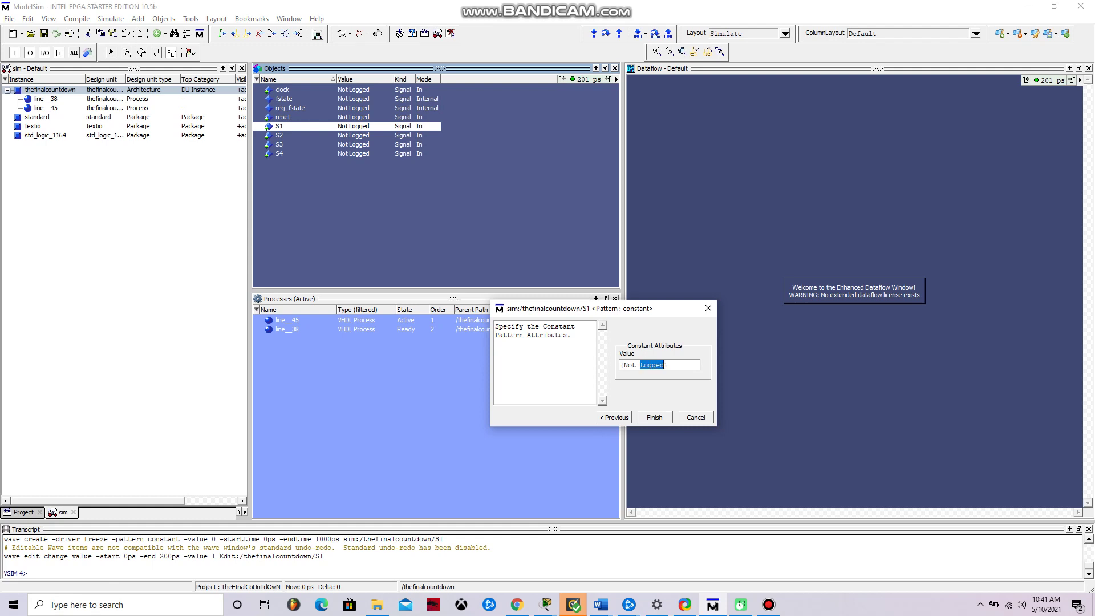
triple_click(652, 364)
text(0)
click(653, 417)
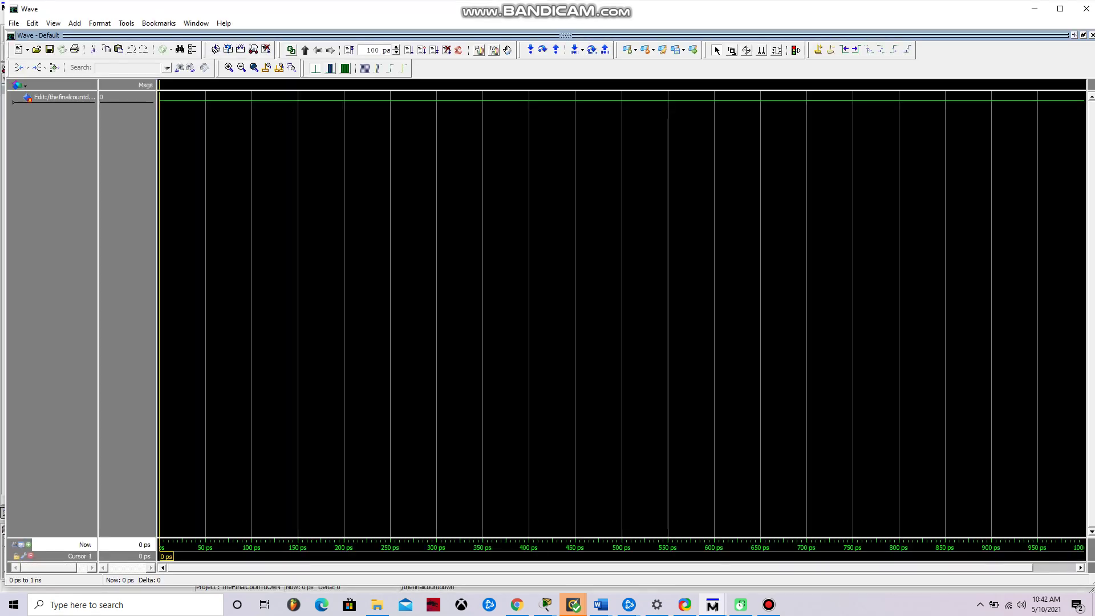
Maximize the Wave window, put Cursor 1 at 300 ps, and select S1 from 0–300 ps
click(1059, 9)
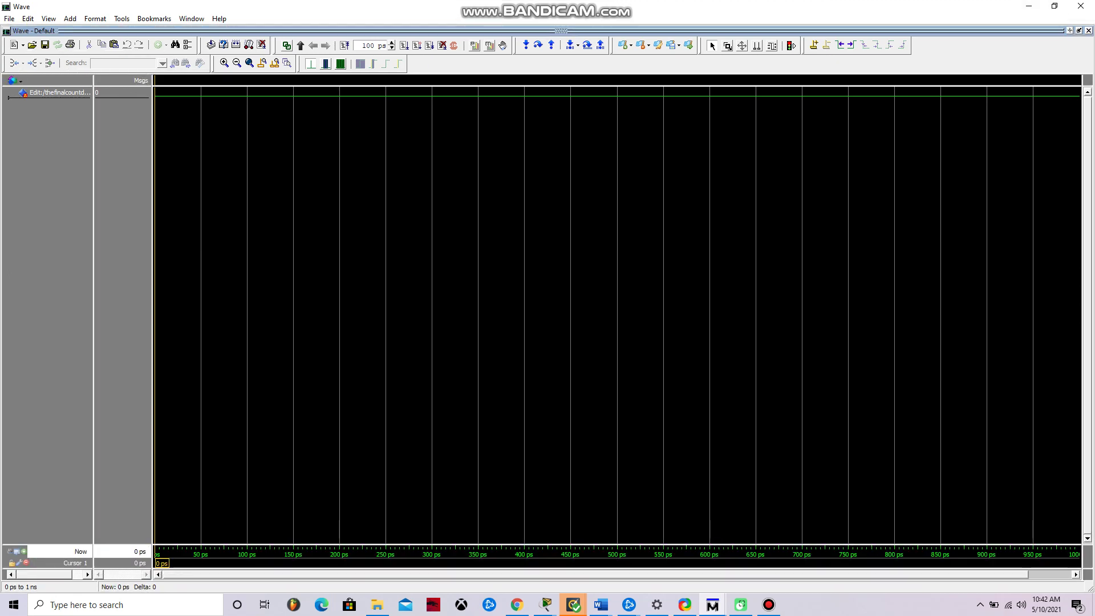
click(230, 94)
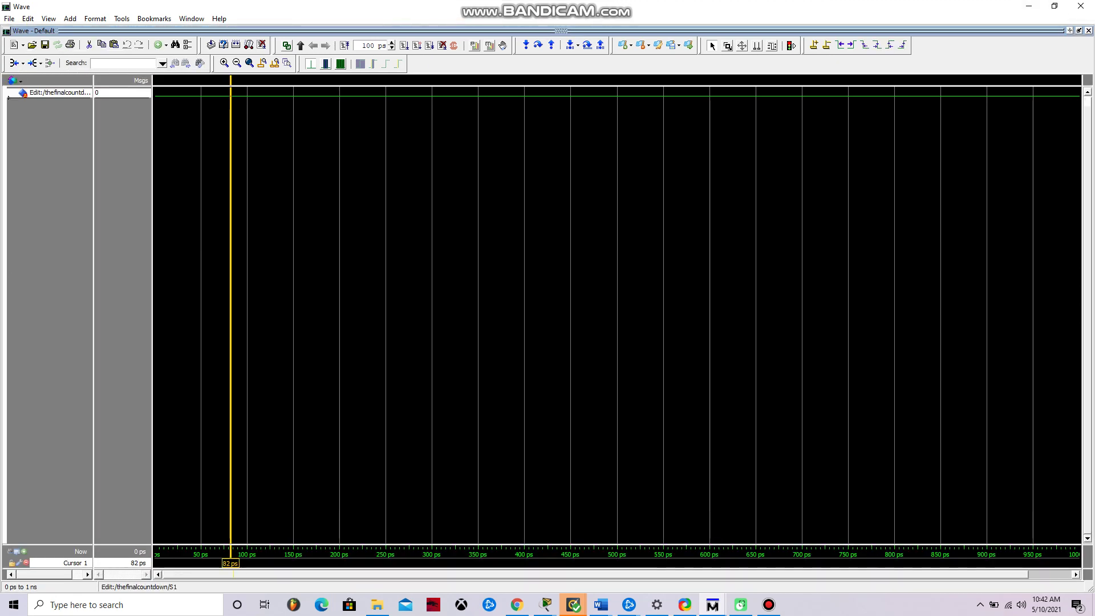
drag(231, 257, 292, 257)
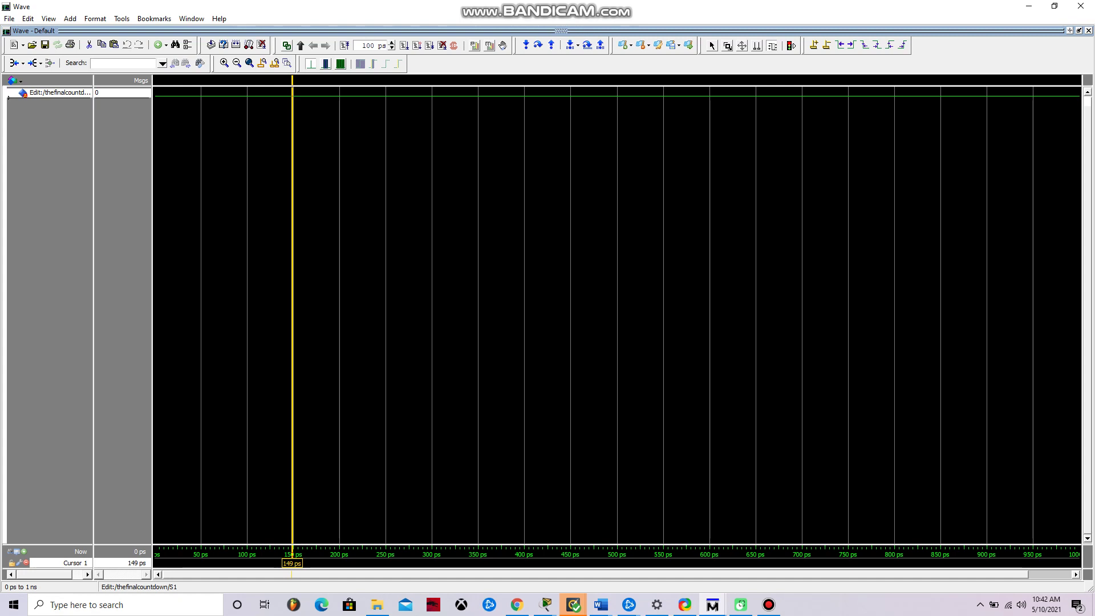
click(429, 300)
click(432, 299)
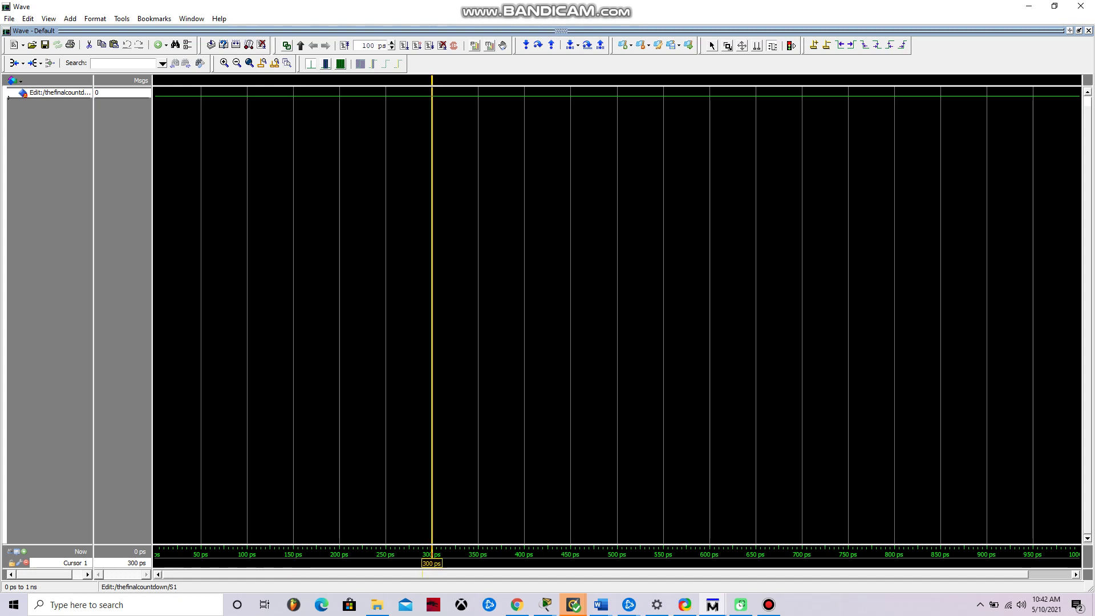
click(430, 299)
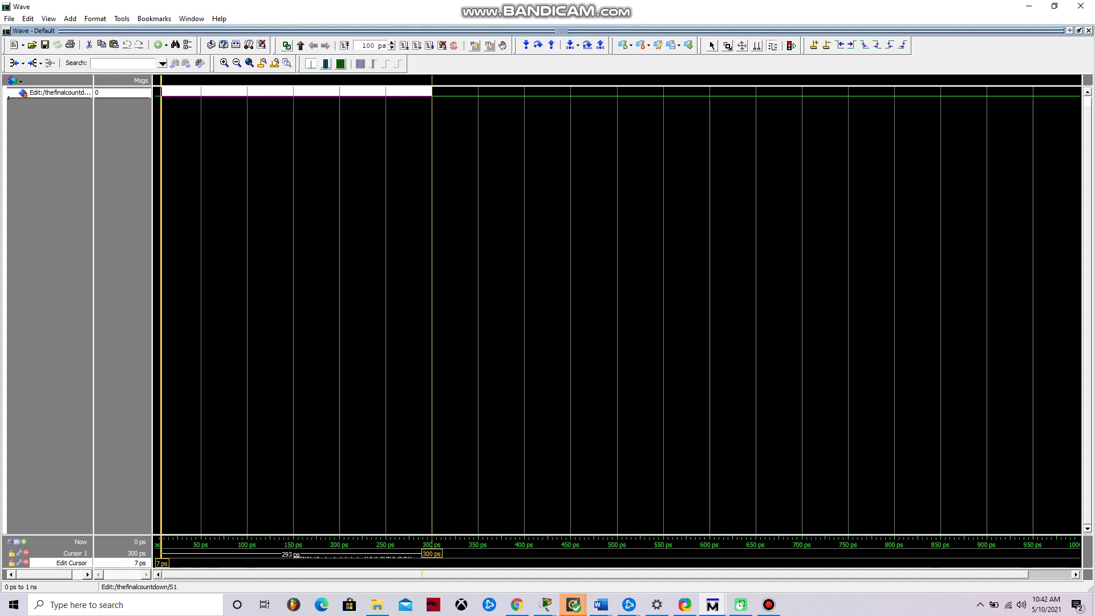
drag(431, 92, 155, 91)
Set the selected 0–300 ps range of S1 to value 1 with Wave Editor > Value
right_click(242, 90)
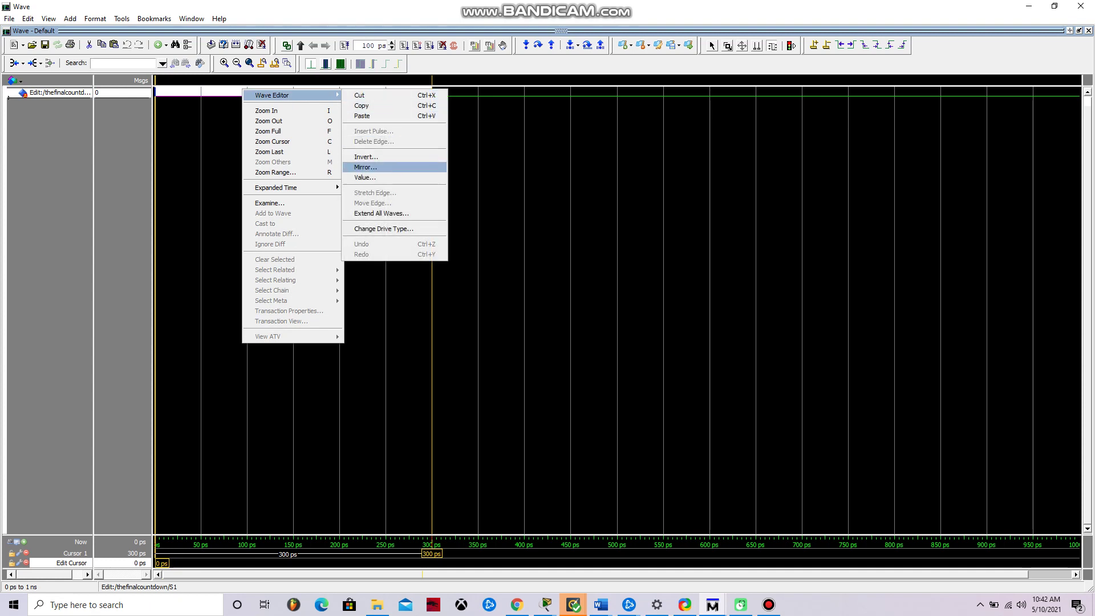
click(368, 176)
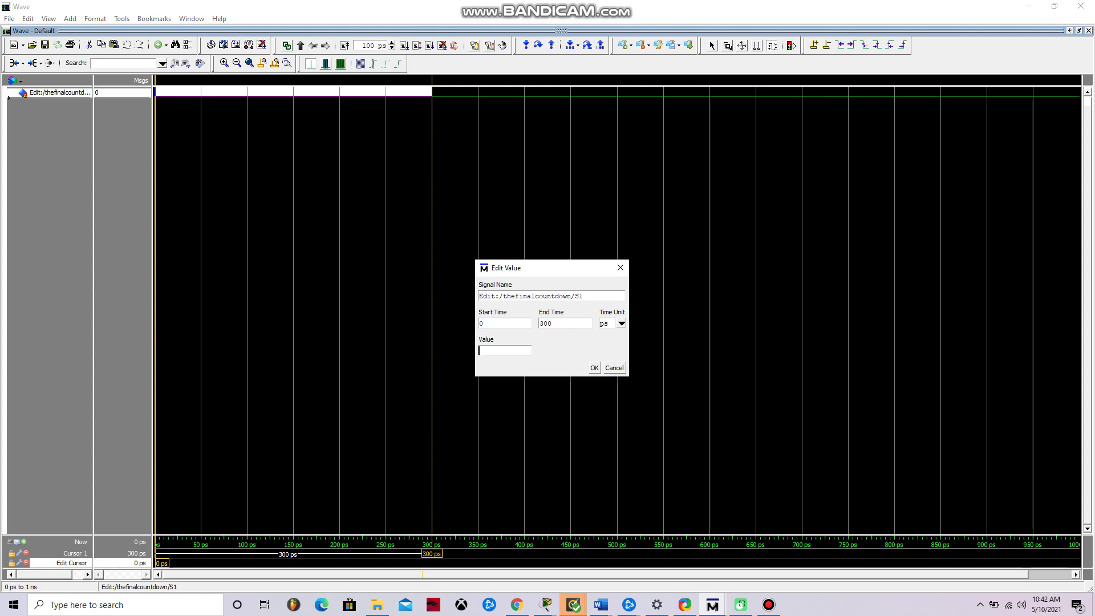
text(1)
key(Return)
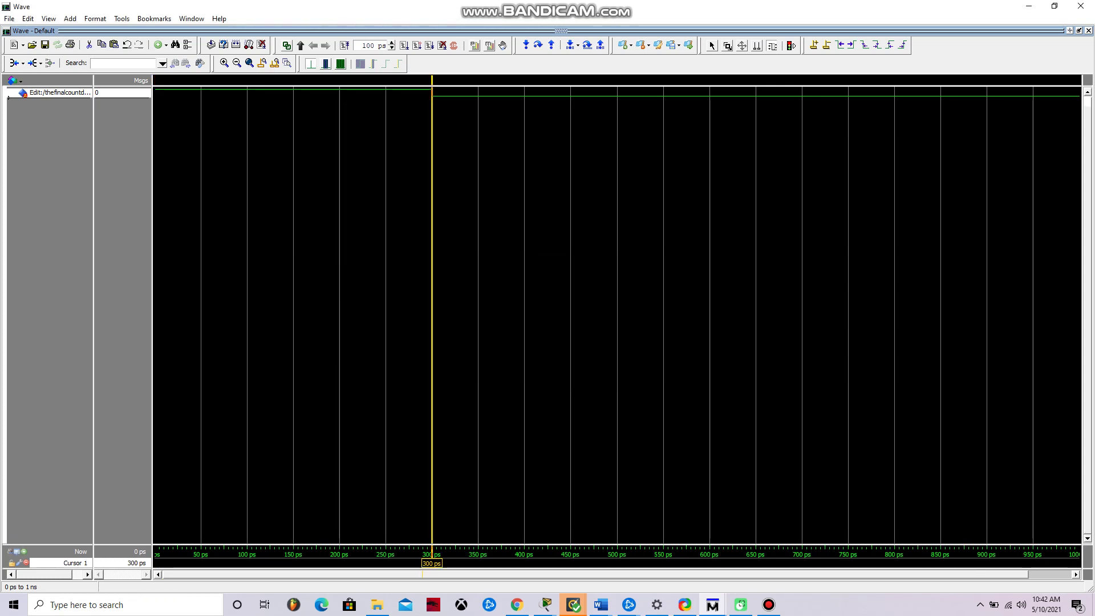
click(768, 604)
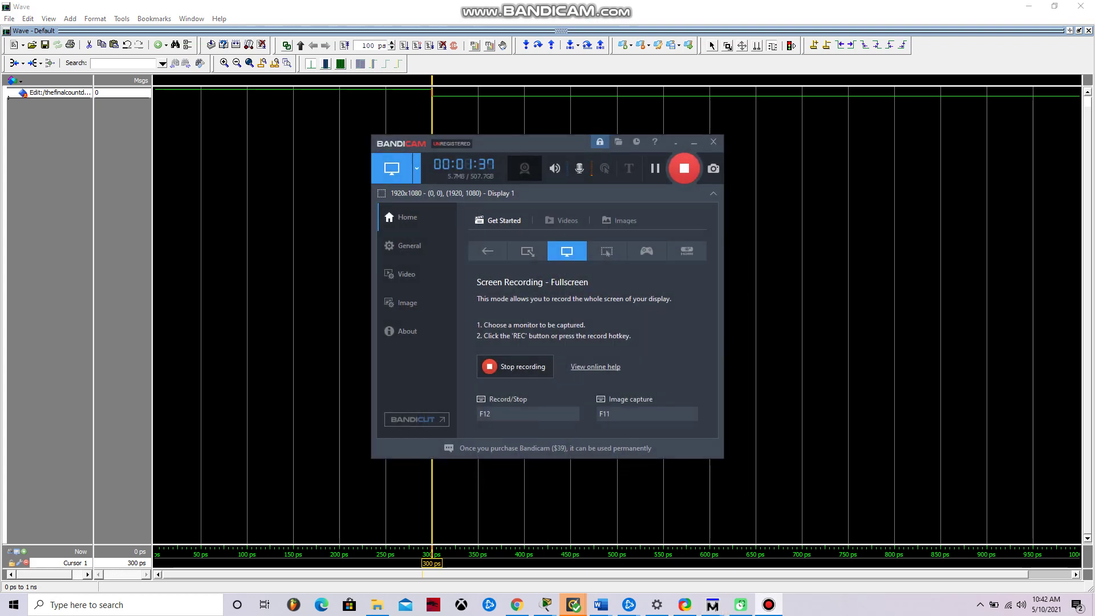